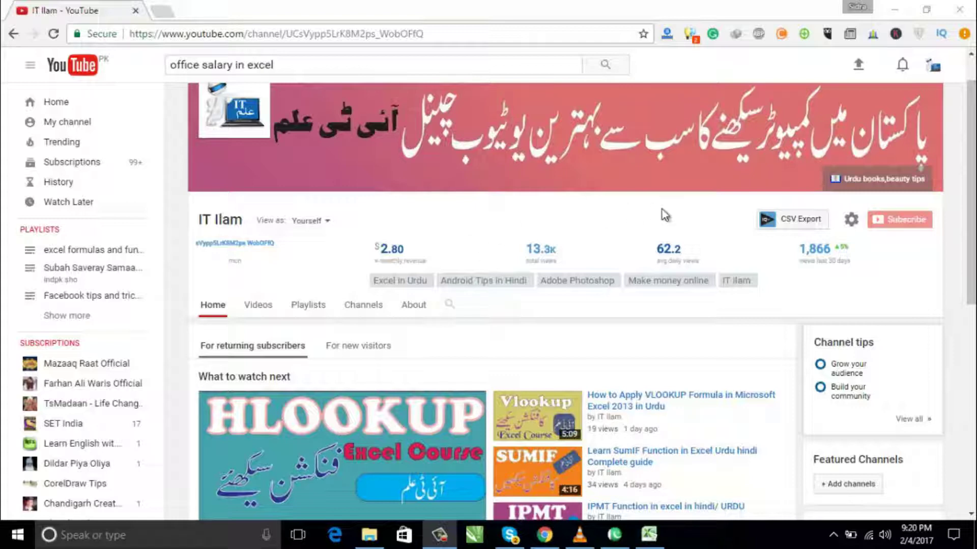
# Step: Switch from the other window to the Salary Example workbook in Excel
pyautogui.moveTo(834, 199); pyautogui.dragTo(943, 241)
pyautogui.press('Escape')
pyautogui.hotkey('alt', 'Tab')
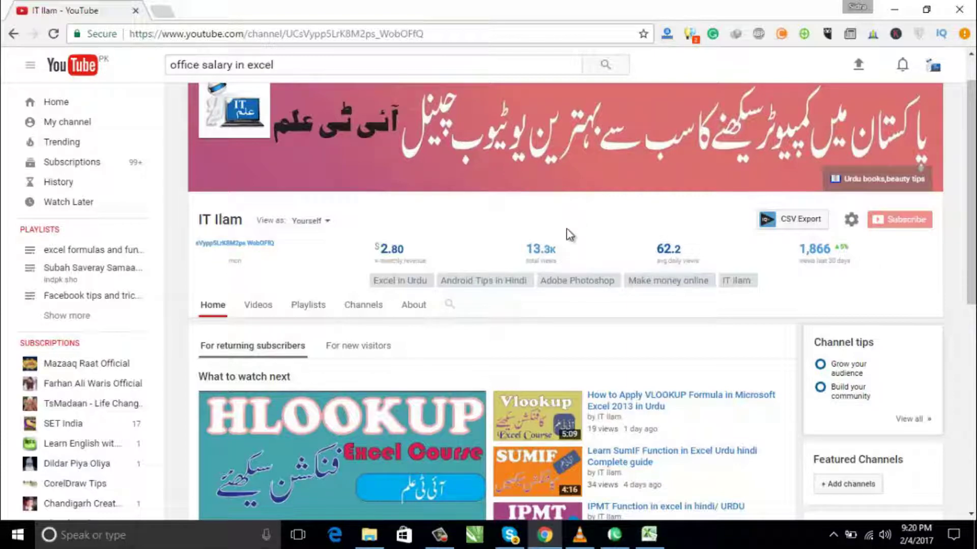
pyautogui.click(444, 541)
pyautogui.click(446, 542)
pyautogui.click(446, 542)
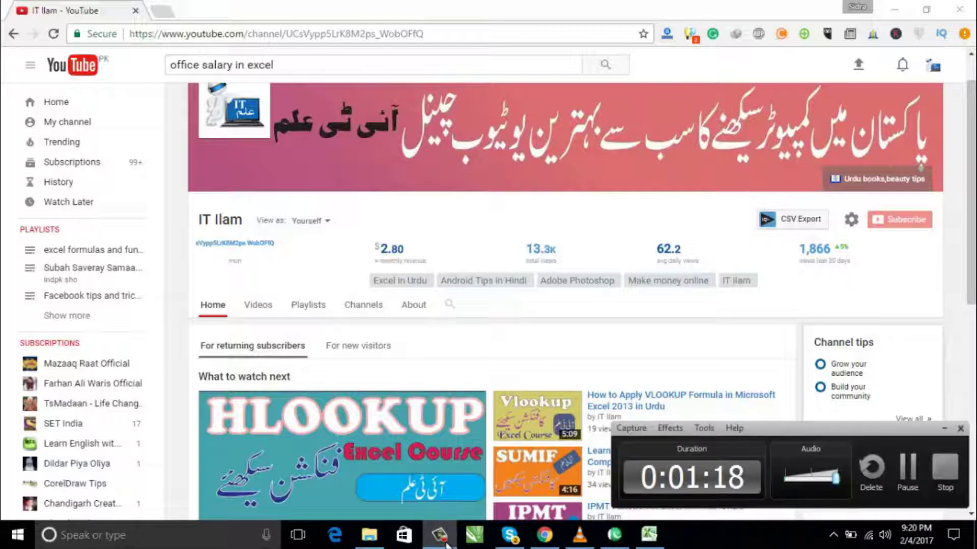
pyautogui.click(446, 542)
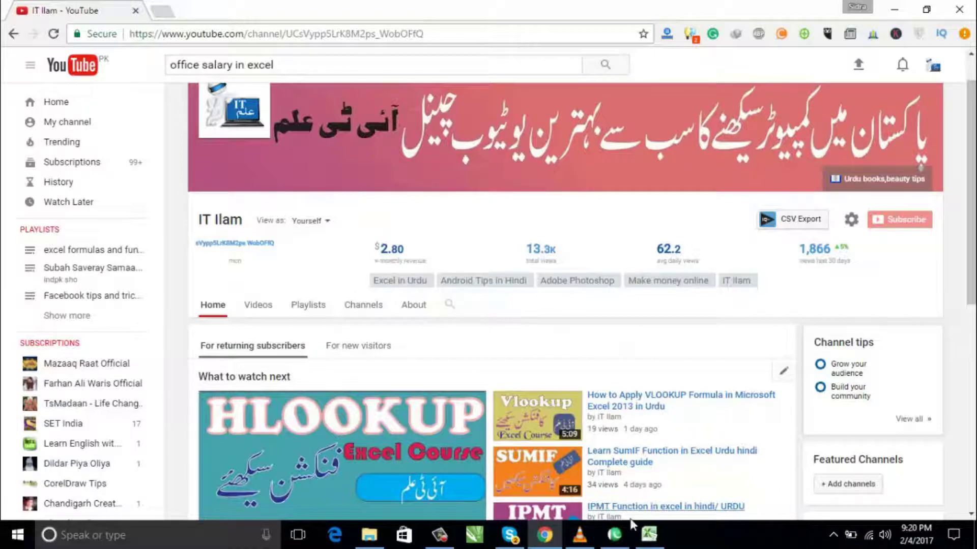
pyautogui.click(648, 534)
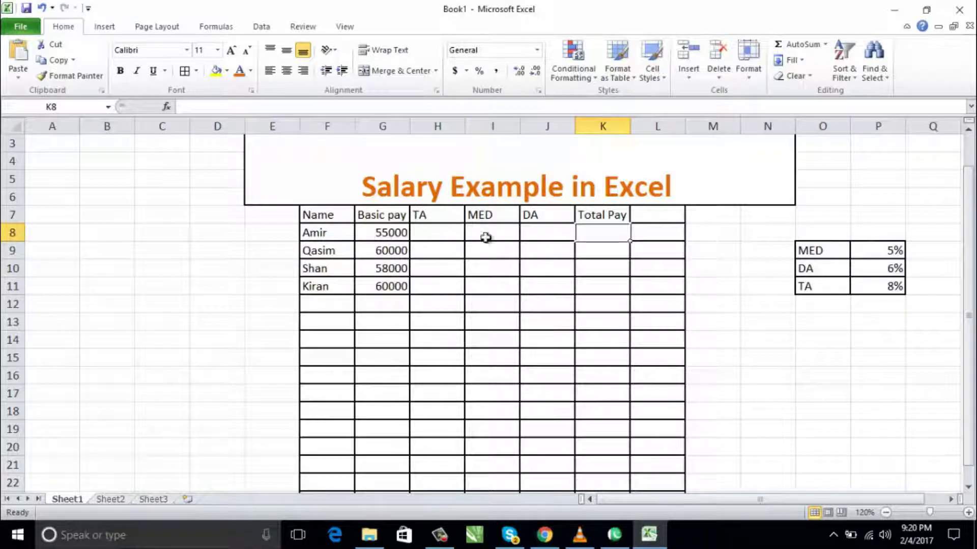
# Step: Highlight the rate table listing MED 5%, DA 6% and TA 8%
pyautogui.click(873, 253)
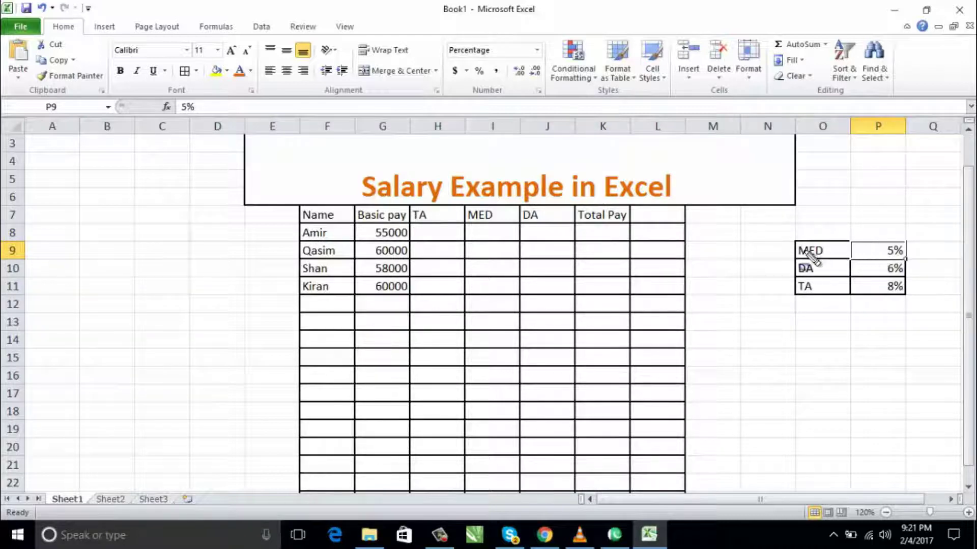
pyautogui.moveTo(795, 241)
pyautogui.mouseDown()
pyautogui.moveTo(890, 298)
pyautogui.moveTo(906, 296)
pyautogui.mouseUp()
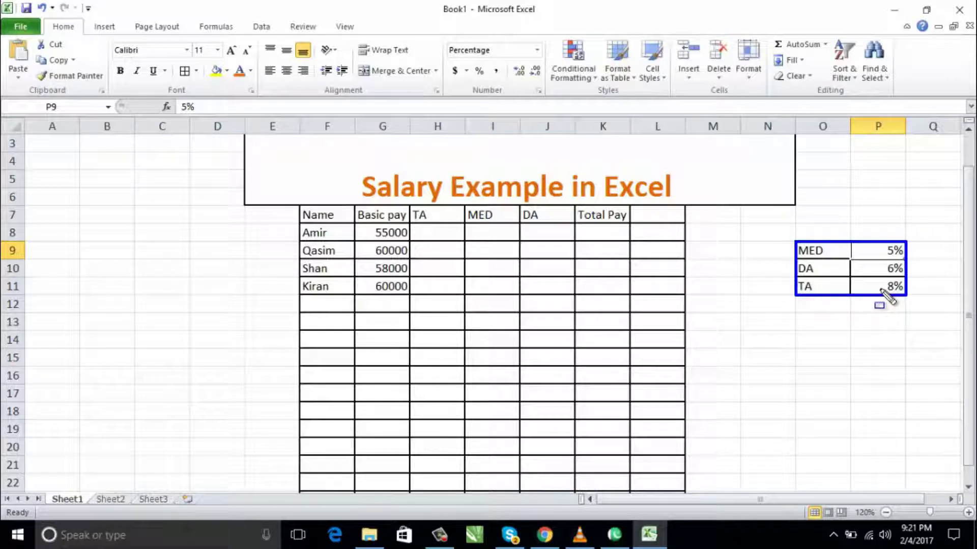
pyautogui.press('Escape')
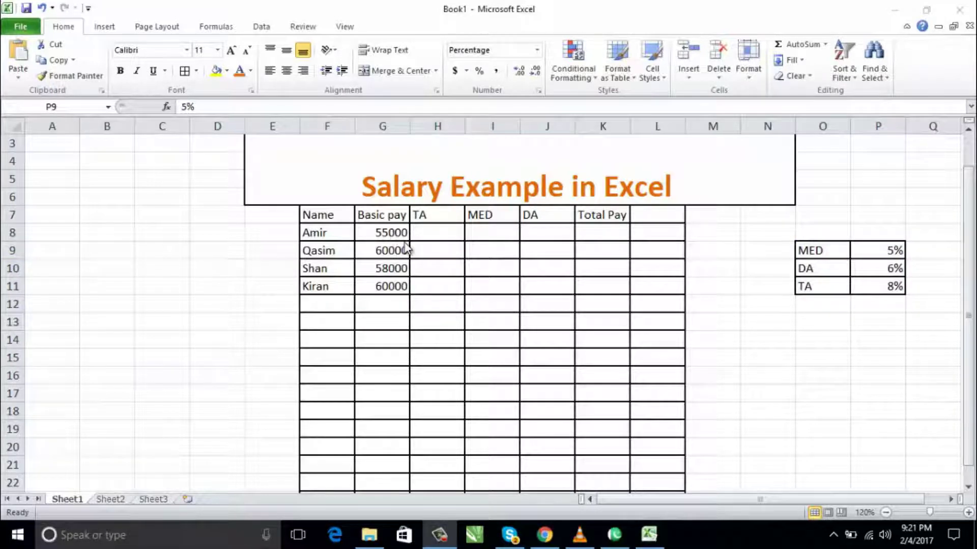
pyautogui.click(428, 233)
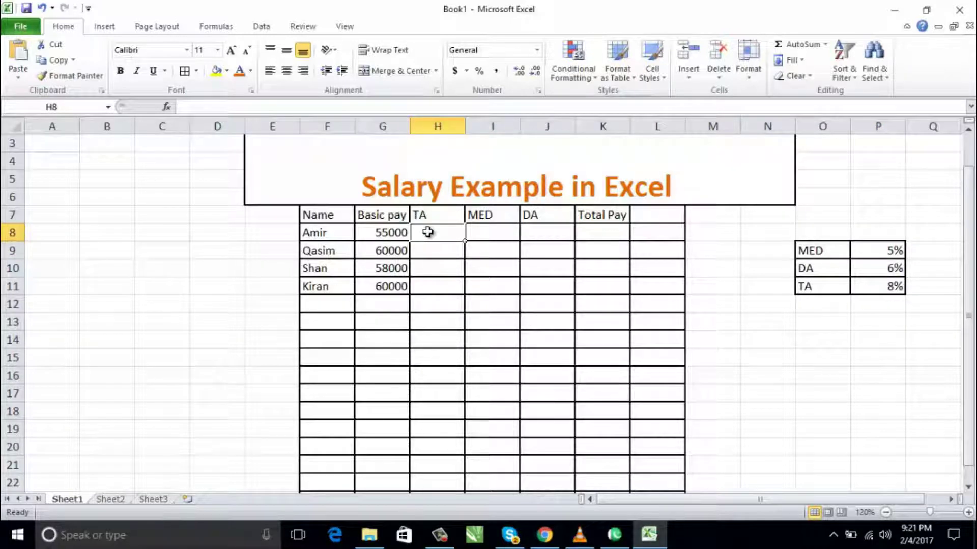
# Step: Enter the TA formula =G8*$P$9 in H8 with an absolute rate reference
pyautogui.write('=')
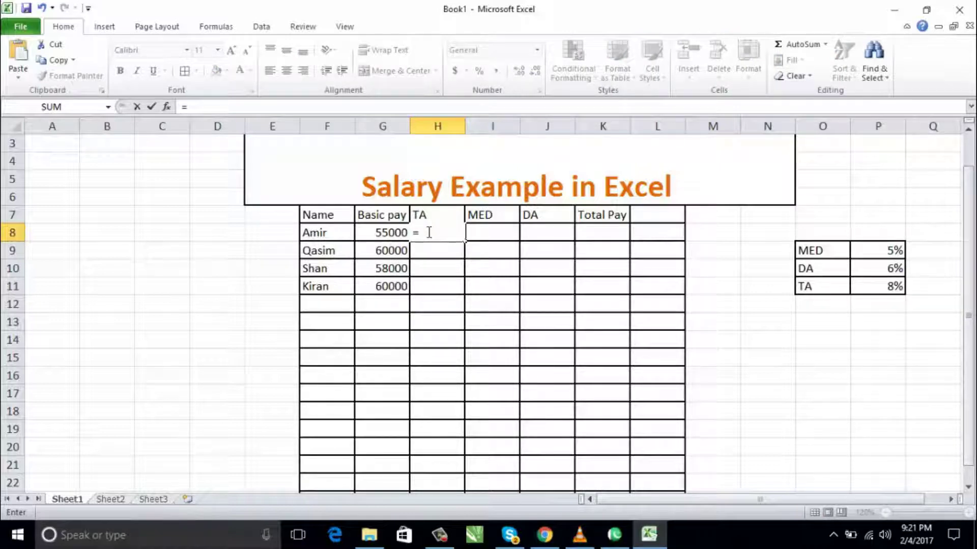
pyautogui.click(380, 234)
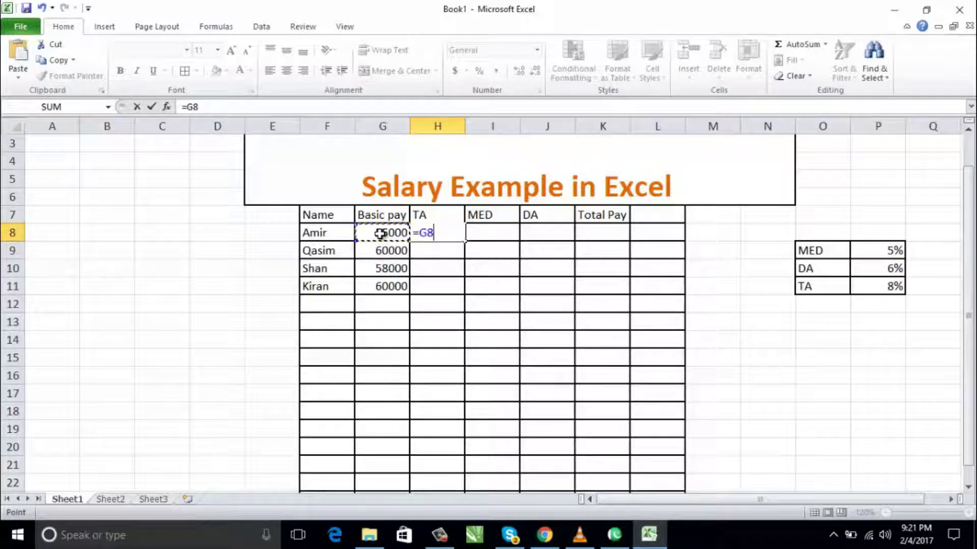
pyautogui.write('*')
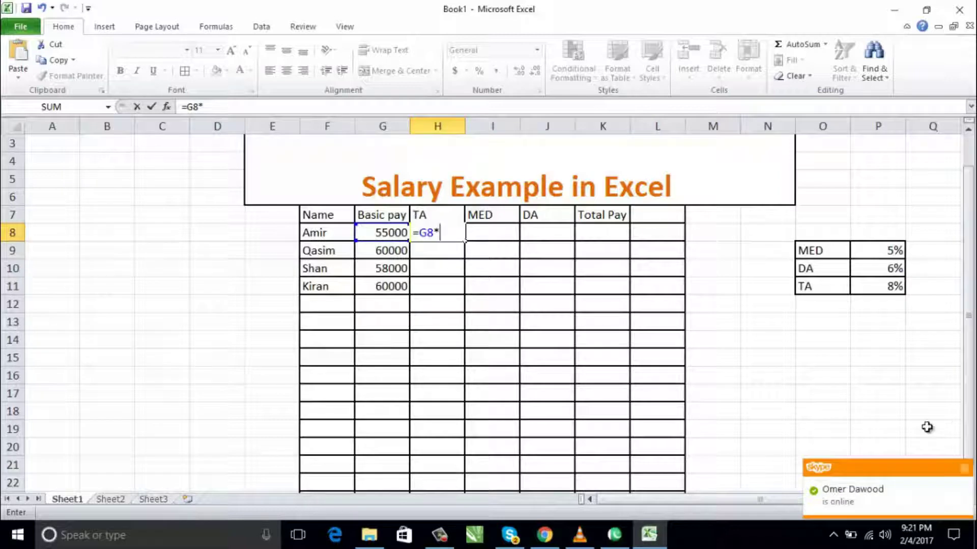
pyautogui.click(880, 253)
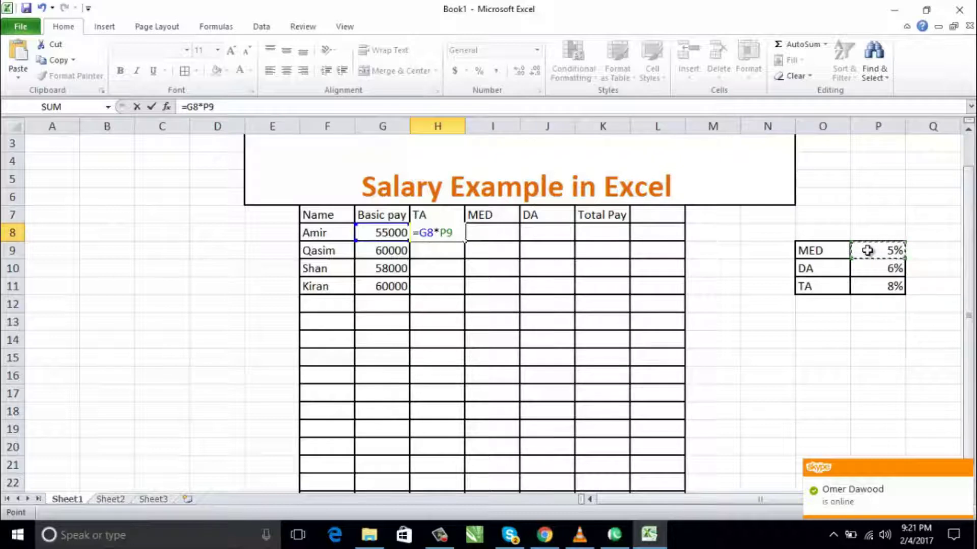
pyautogui.press('F4')
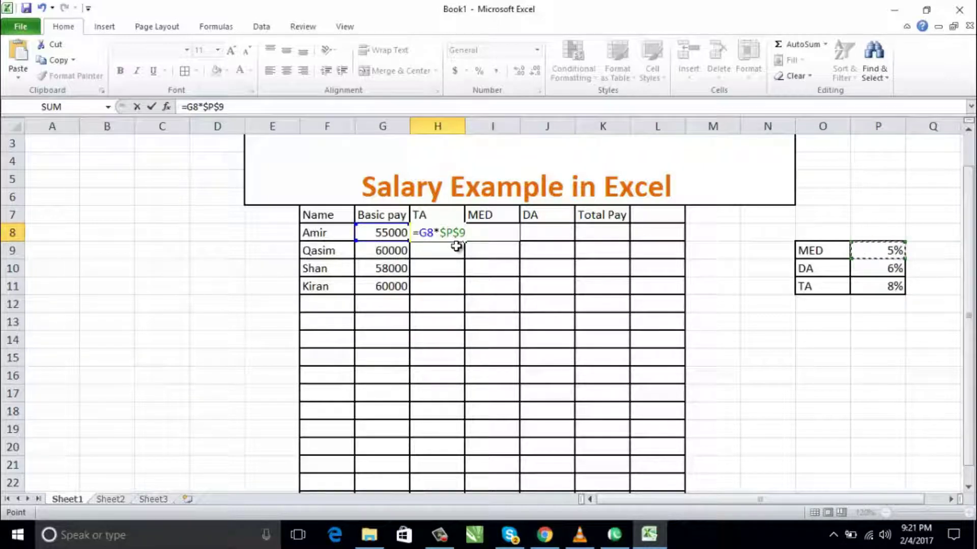
pyautogui.press('Return')
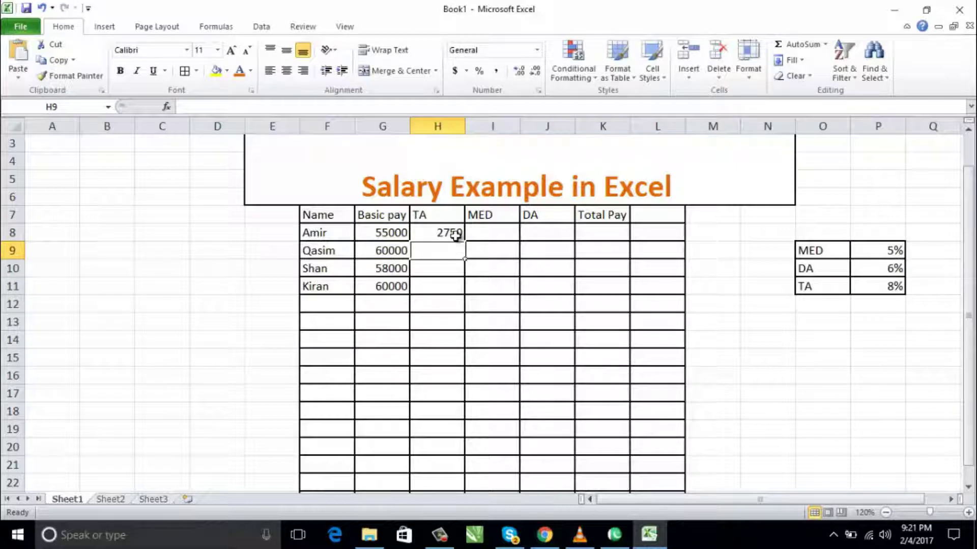
# Step: Fill the TA formula down to row 22, giving 2750, 3000, 2900, 3000
pyautogui.click(453, 233)
pyautogui.moveTo(467, 243); pyautogui.dragTo(451, 462)
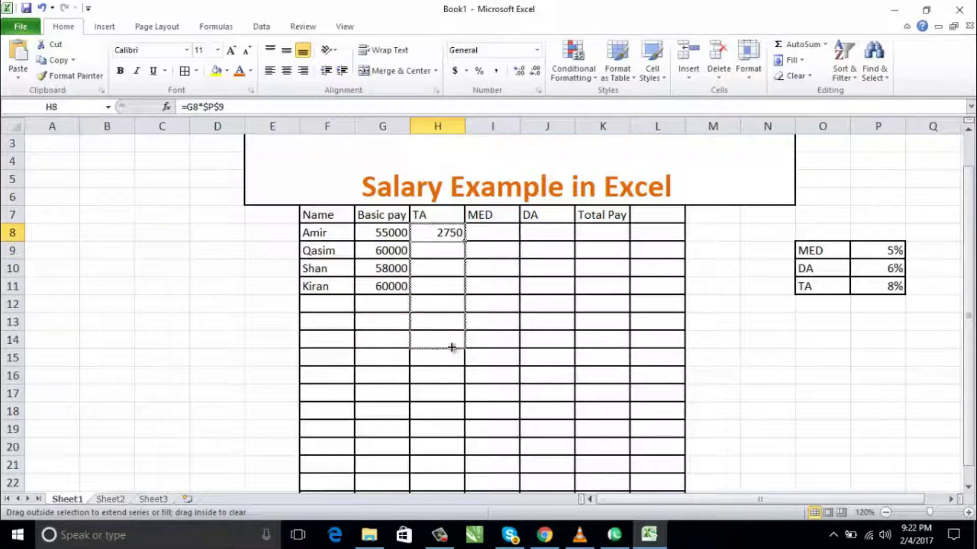
pyautogui.moveTo(451, 462); pyautogui.dragTo(453, 484)
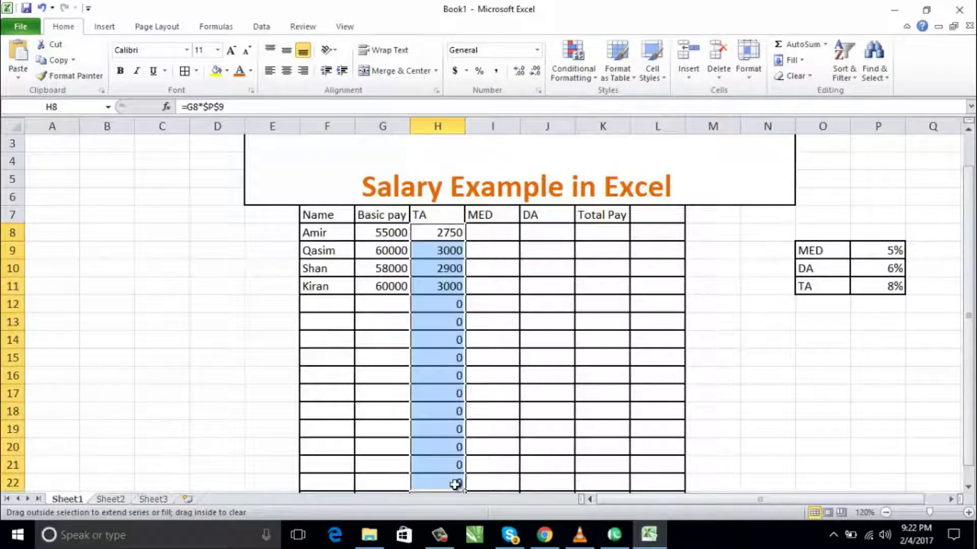
pyautogui.click(485, 237)
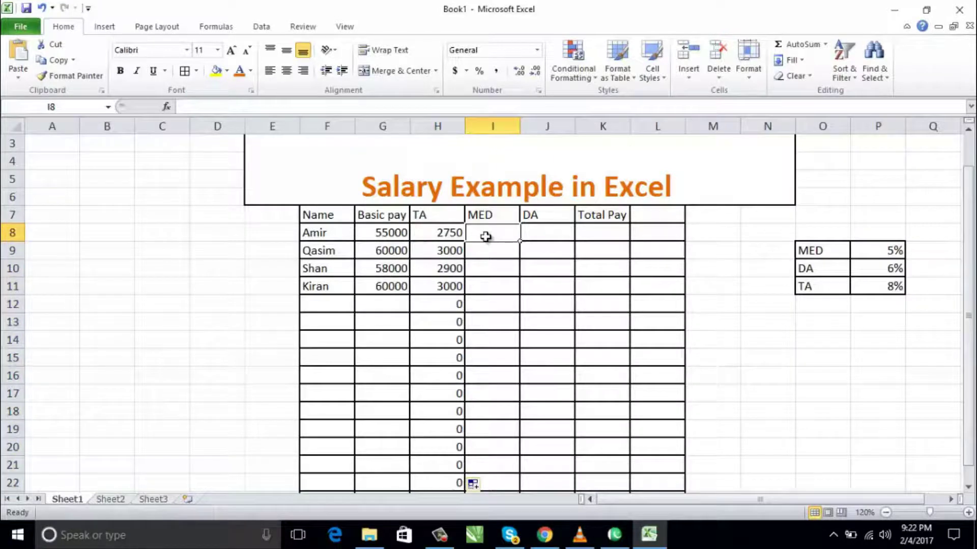
# Step: Enter the MED formula =G8*$P$9 in I8, showing 2750
pyautogui.write('=')
pyautogui.click(378, 234)
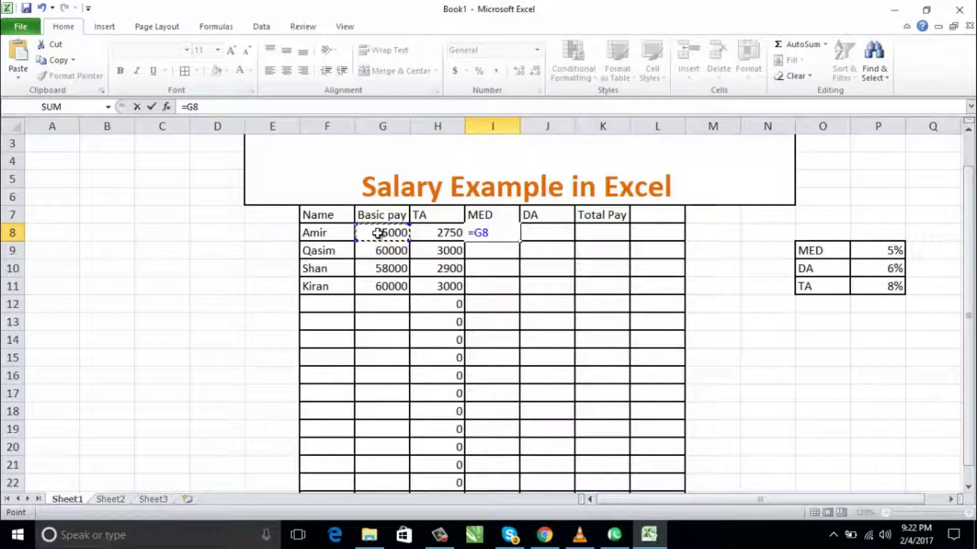
pyautogui.write('*')
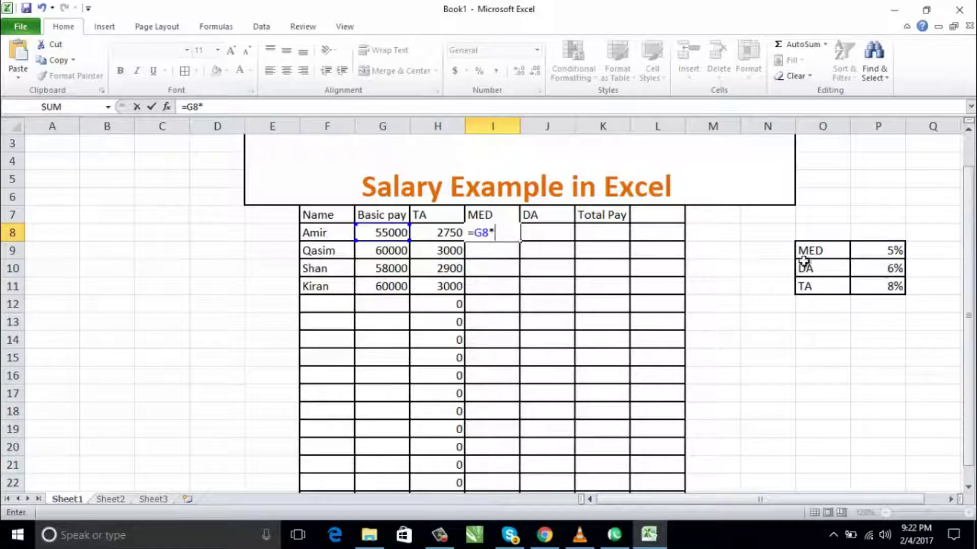
pyautogui.click(863, 247)
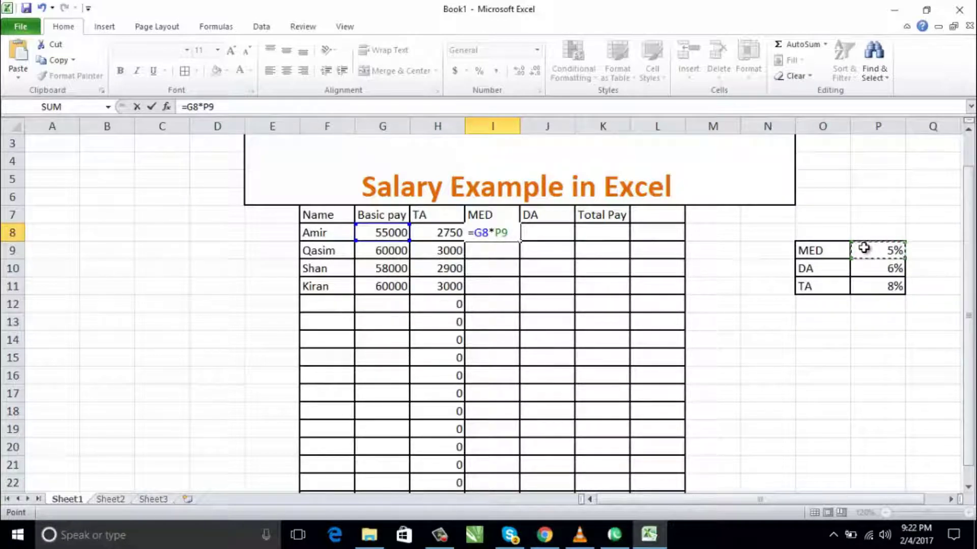
pyautogui.press('F4')
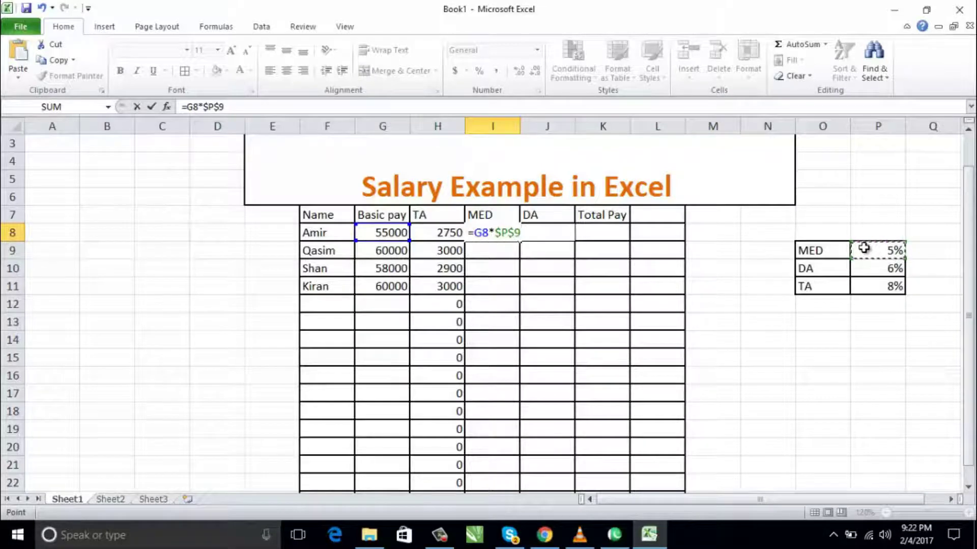
pyautogui.press('Return')
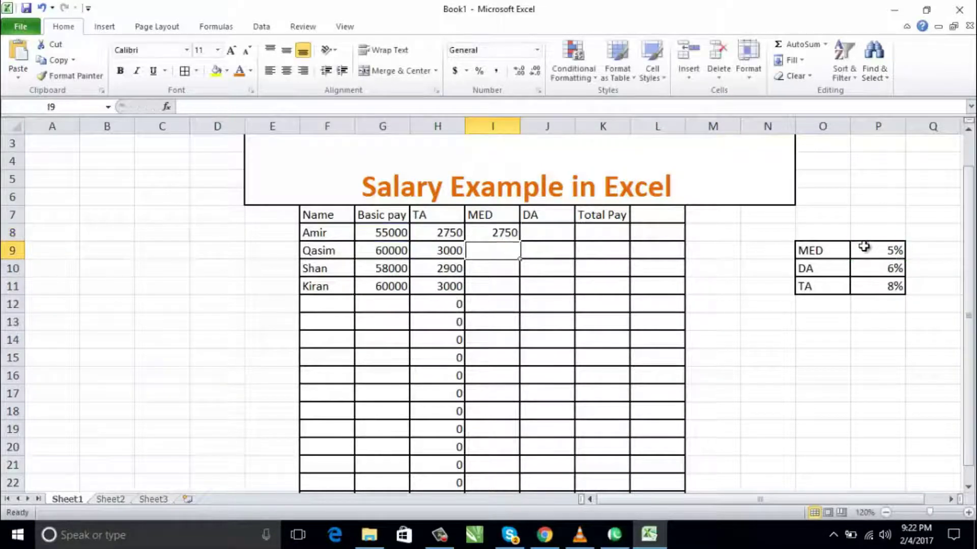
# Step: Correct H8 to =G8*$P$11 and fill it down to row 22 (4400, 4800, 4640, 4800)
pyautogui.click(447, 233)
pyautogui.doubleClick(453, 233)
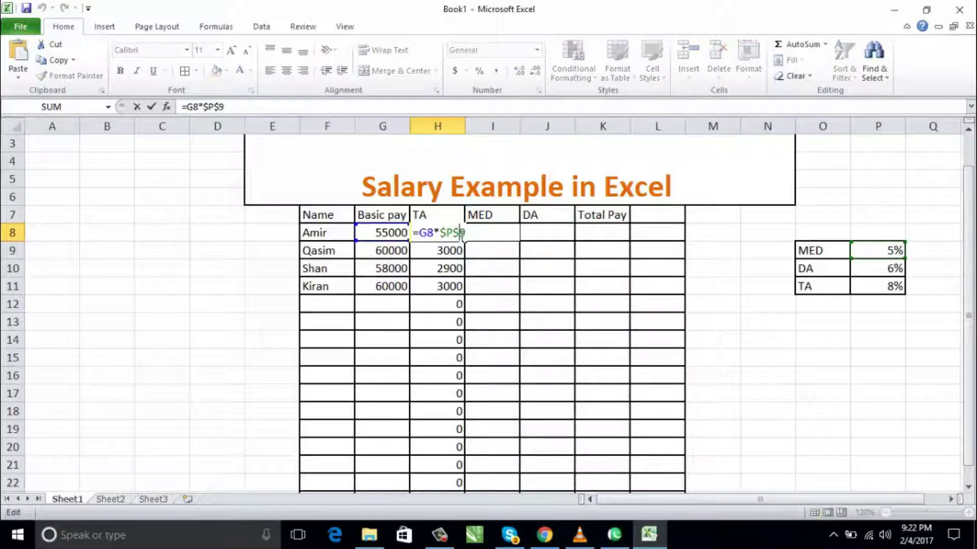
pyautogui.press('BackSpace')
pyautogui.press('BackSpace')
pyautogui.press('BackSpace')
pyautogui.press('BackSpace')
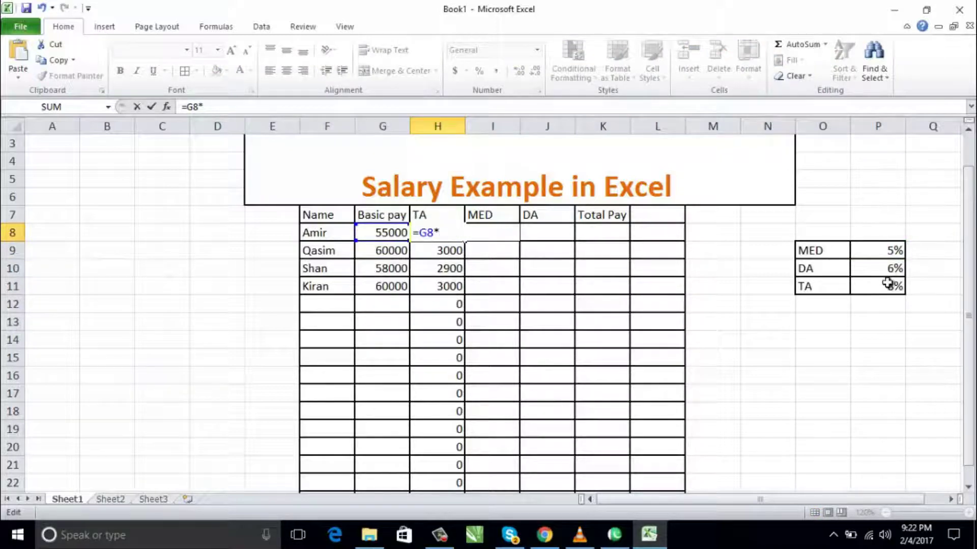
pyautogui.click(888, 285)
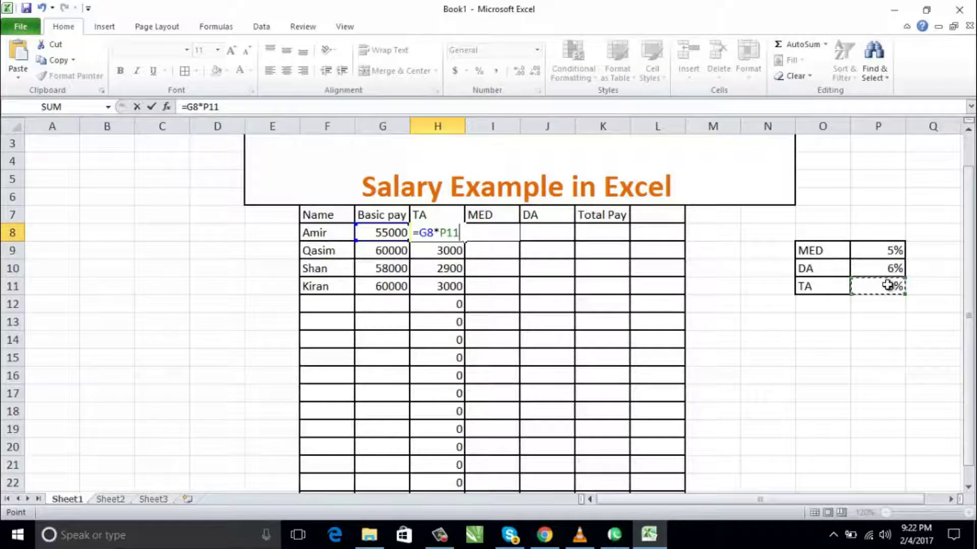
pyautogui.press('F4')
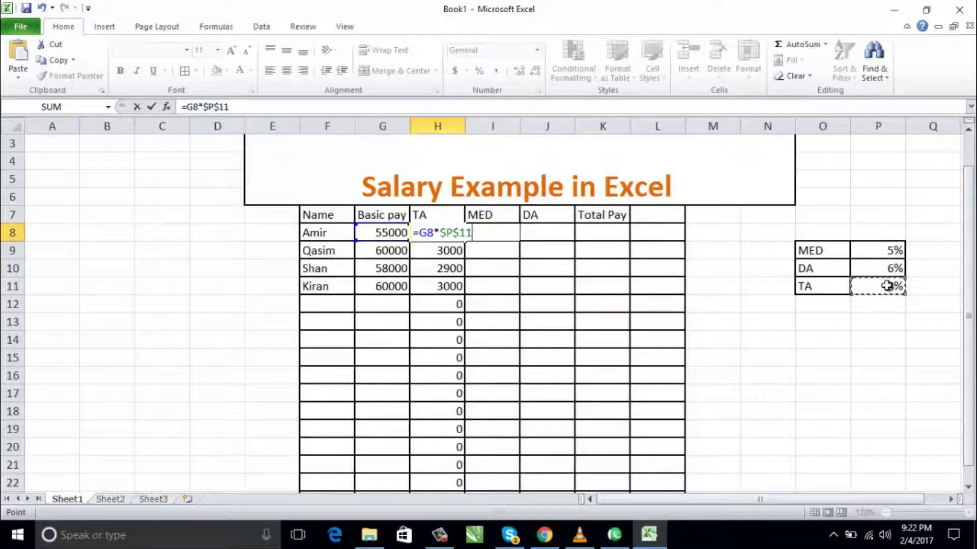
pyautogui.press('Return')
pyautogui.click(443, 232)
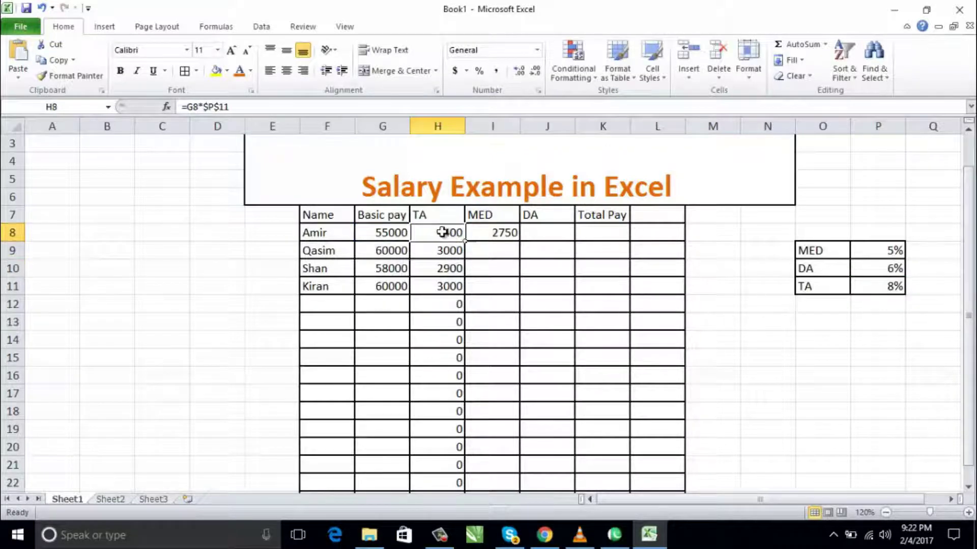
pyautogui.moveTo(465, 241); pyautogui.dragTo(446, 479)
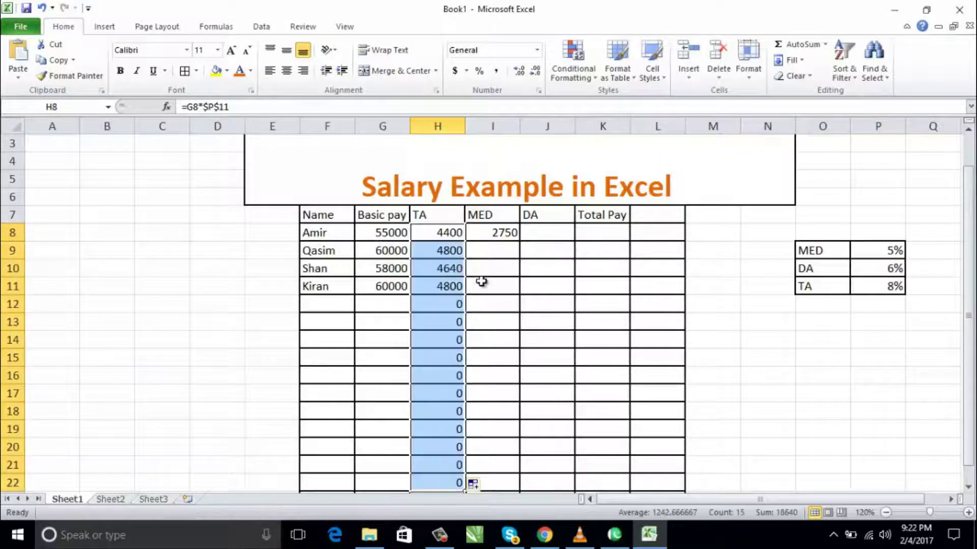
pyautogui.click(496, 247)
# Step: Enter the DA formula =G8*$P$10 in J8 using the absolute 6% rate
pyautogui.click(537, 232)
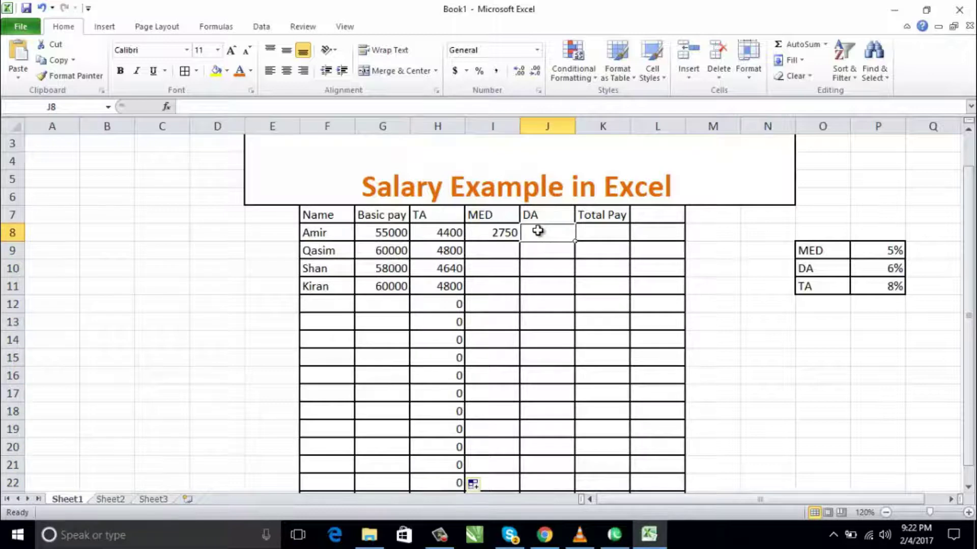
pyautogui.write('=')
pyautogui.click(399, 230)
pyautogui.write('*')
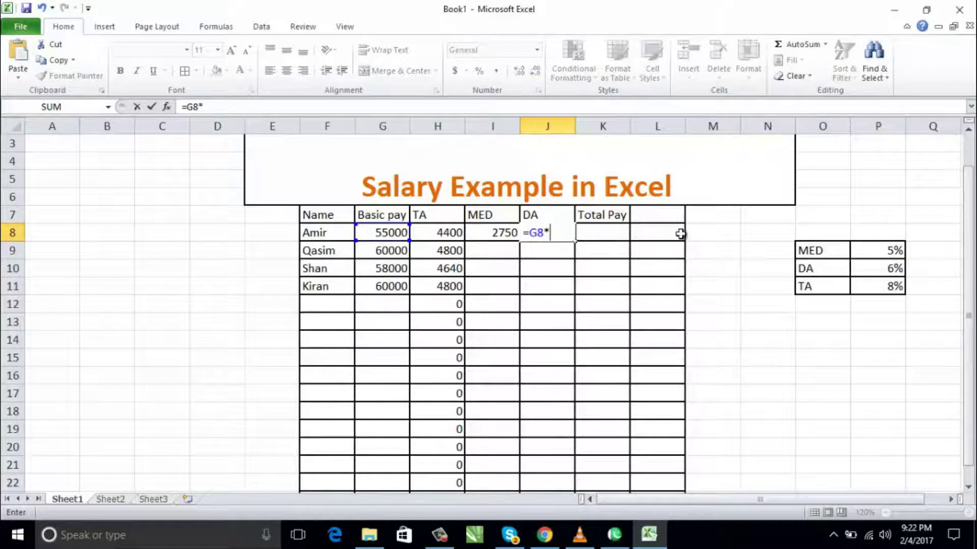
pyautogui.click(872, 268)
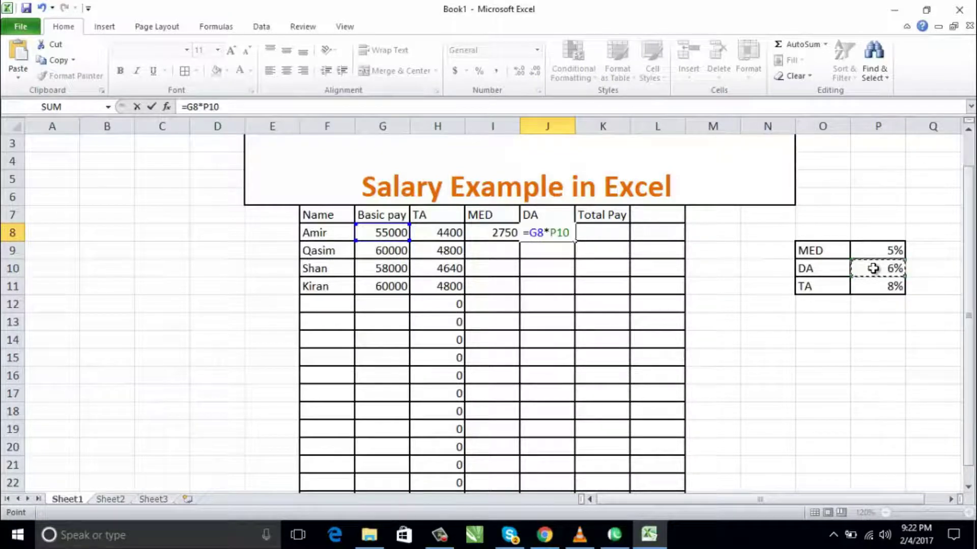
pyautogui.press('F4')
pyautogui.press('Return')
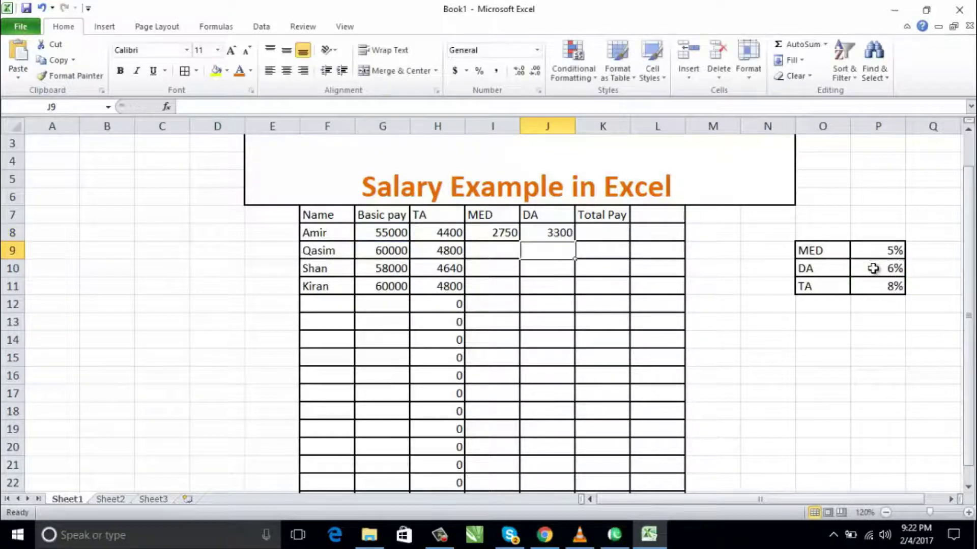
# Step: Fill the MED and DA formulas down to row 22 for all employees
pyautogui.click(502, 234)
pyautogui.moveTo(520, 241); pyautogui.dragTo(508, 483)
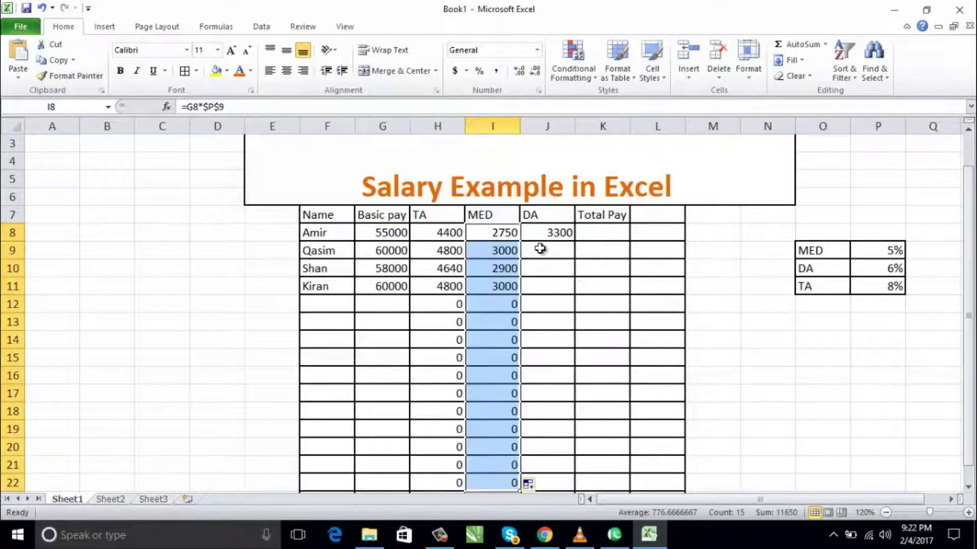
pyautogui.click(552, 233)
pyautogui.moveTo(575, 241); pyautogui.dragTo(579, 483)
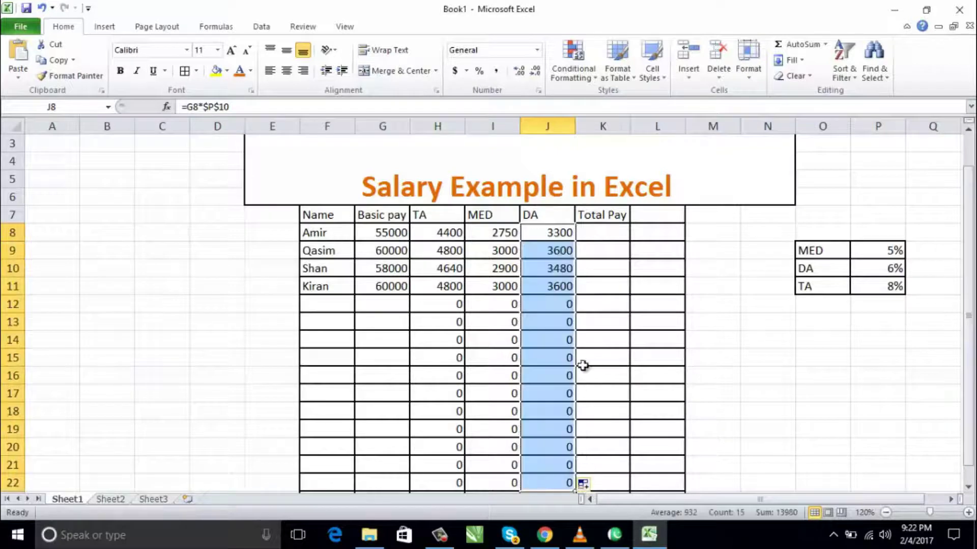
pyautogui.click(605, 232)
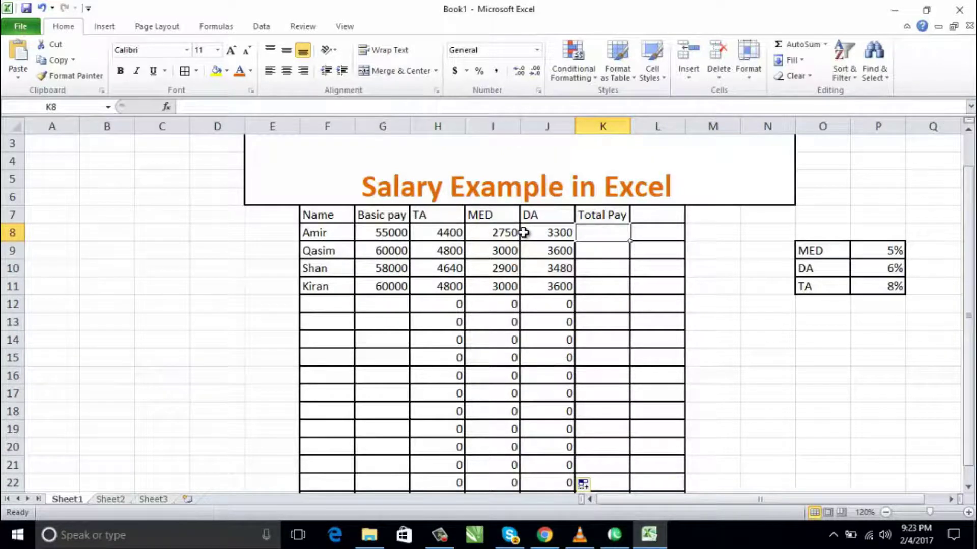
# Step: Enter =SUM(G8:J8) in K8 and fill it to K22, giving 65450, 71400, 69020, 71400
pyautogui.write('=sum')
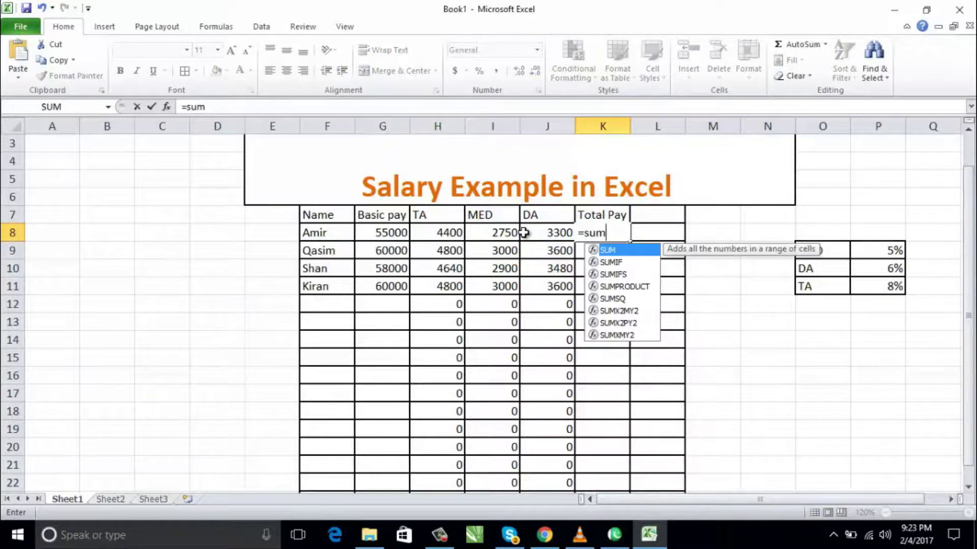
pyautogui.press('Tab')
pyautogui.click(379, 232)
pyautogui.moveTo(379, 232); pyautogui.dragTo(532, 233)
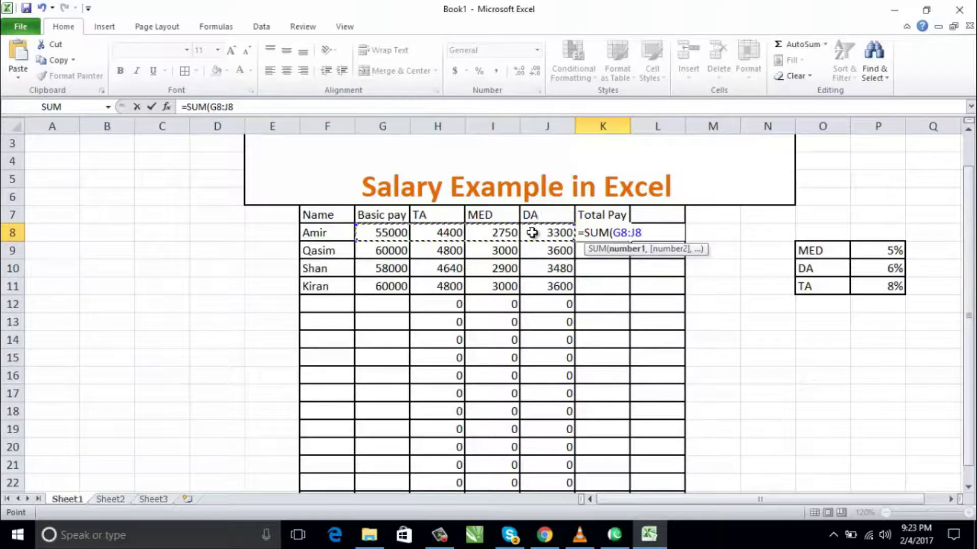
pyautogui.press('Return')
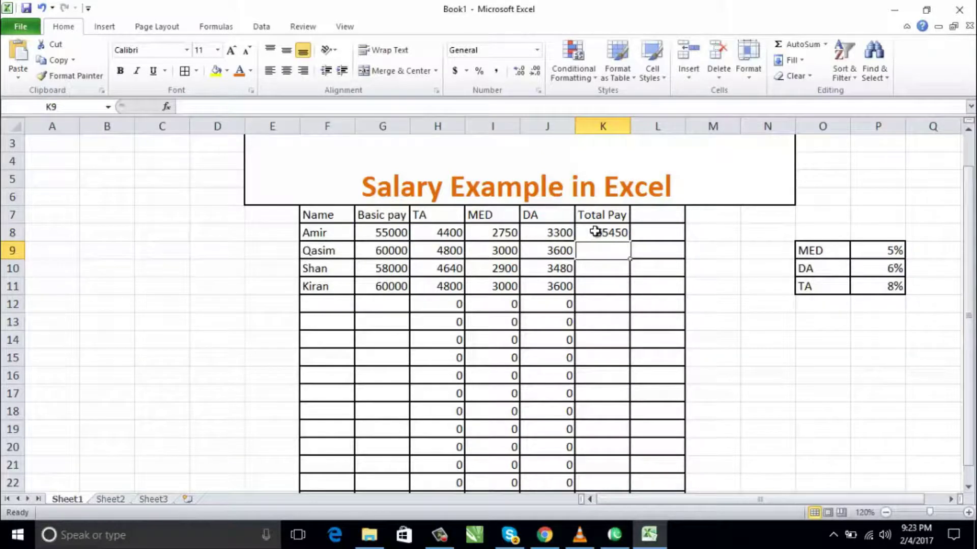
pyautogui.click(596, 233)
pyautogui.moveTo(629, 241); pyautogui.dragTo(628, 483)
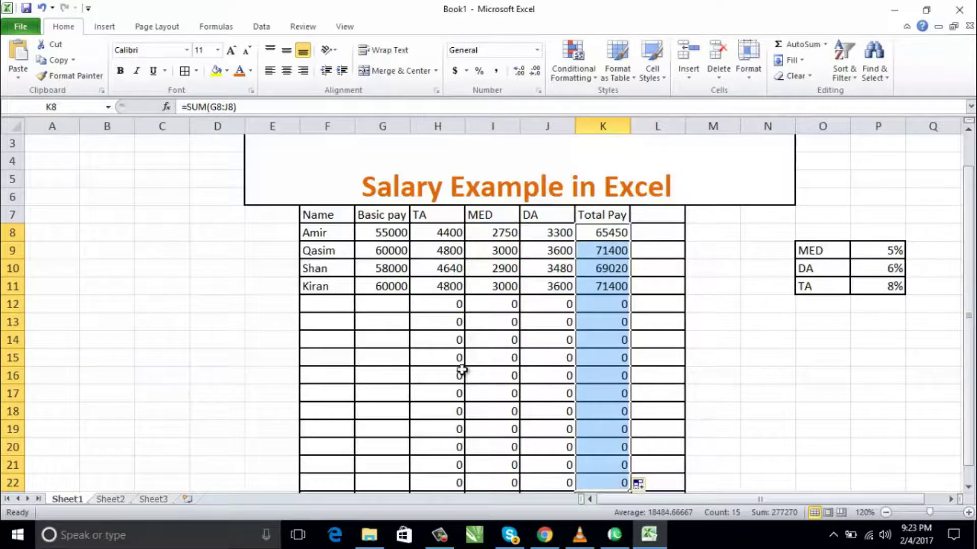
pyautogui.click(312, 301)
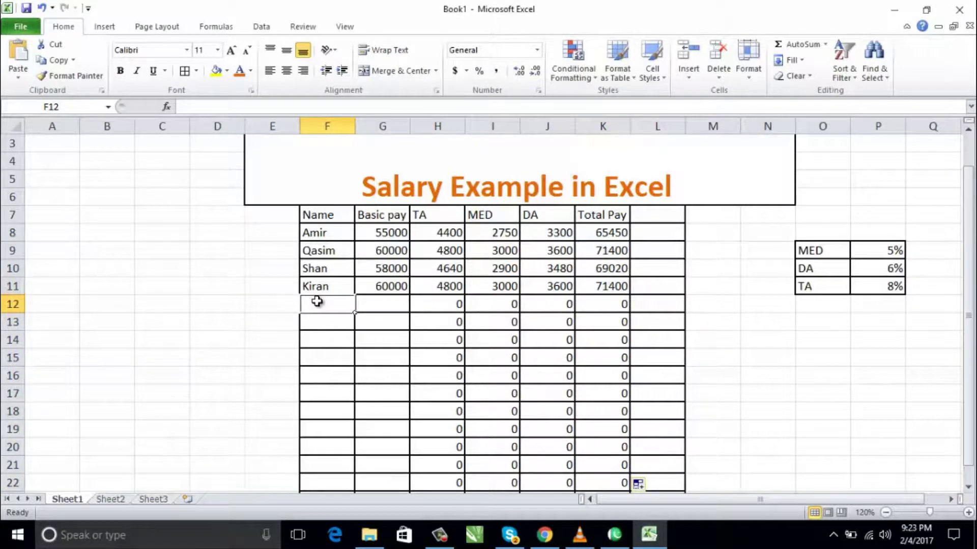
# Step: Add a fifth employee's name in F12 with basic pay 51000, yielding Total Pay 60690
pyautogui.write('Ali')
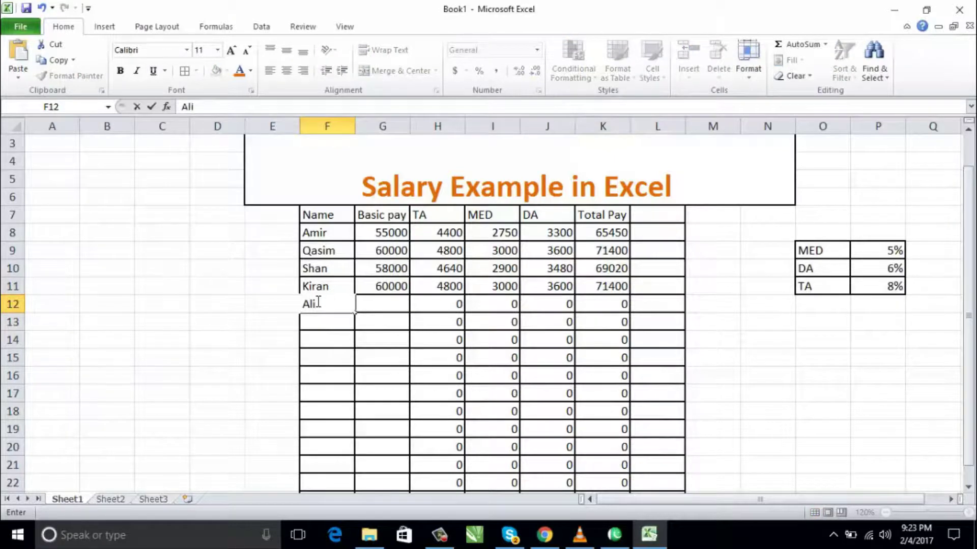
pyautogui.click(400, 304)
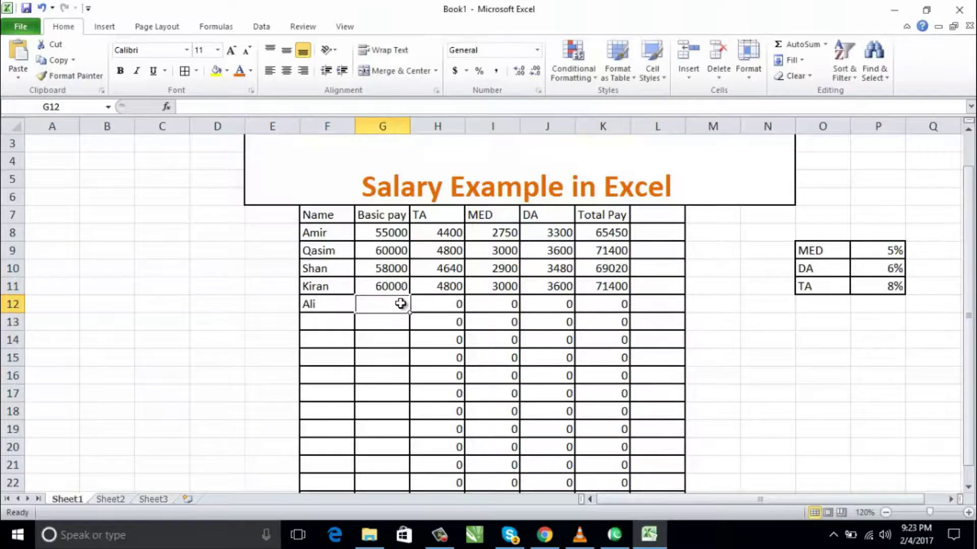
pyautogui.write('51000')
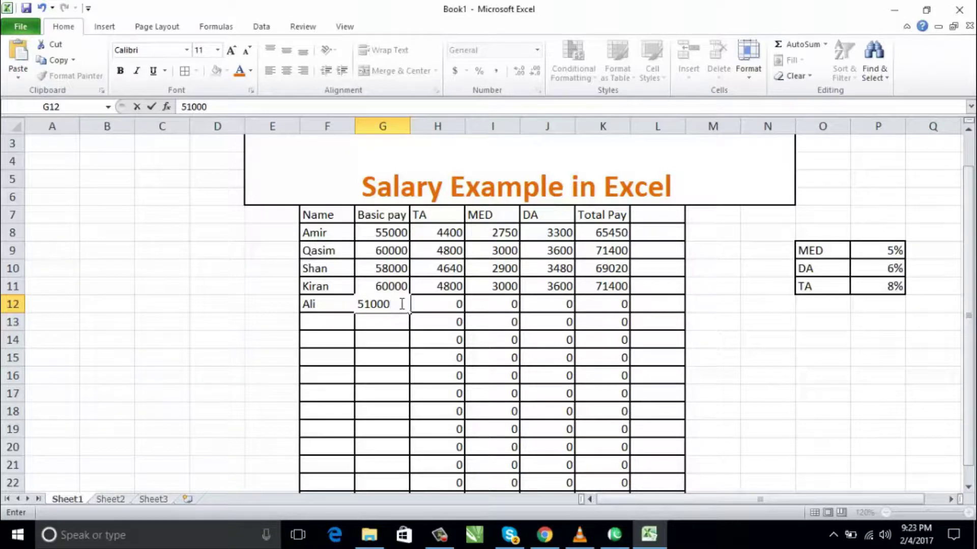
pyautogui.press('Return')
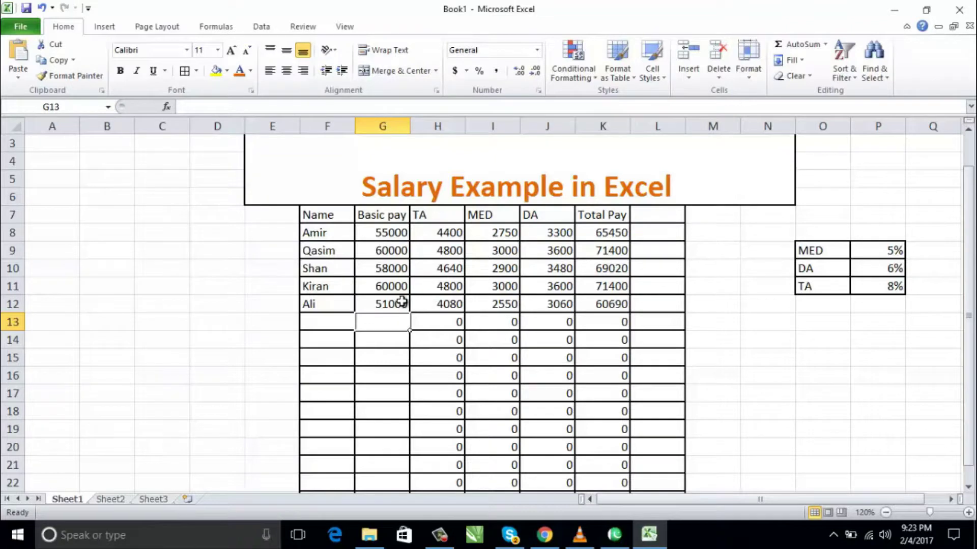
pyautogui.click(541, 537)
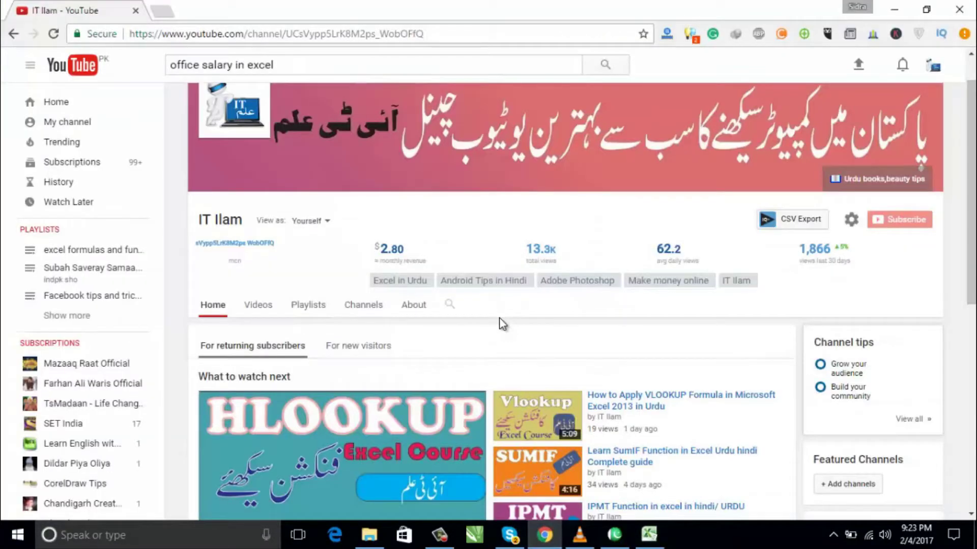